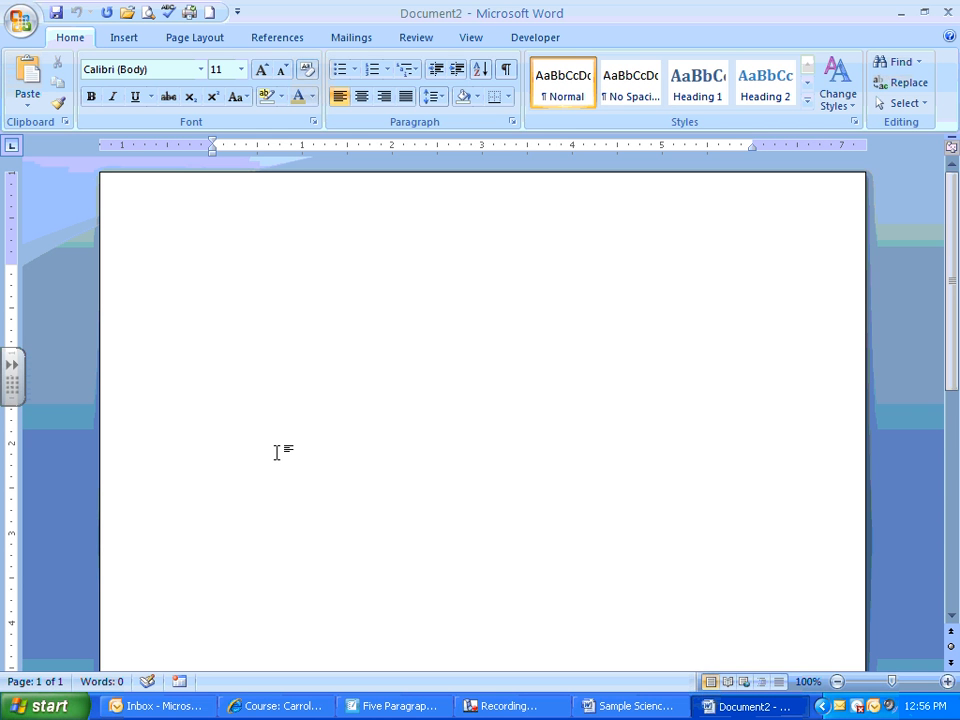
- Set the page margins to the Normal preset, 1" on all sides
click(190, 40)
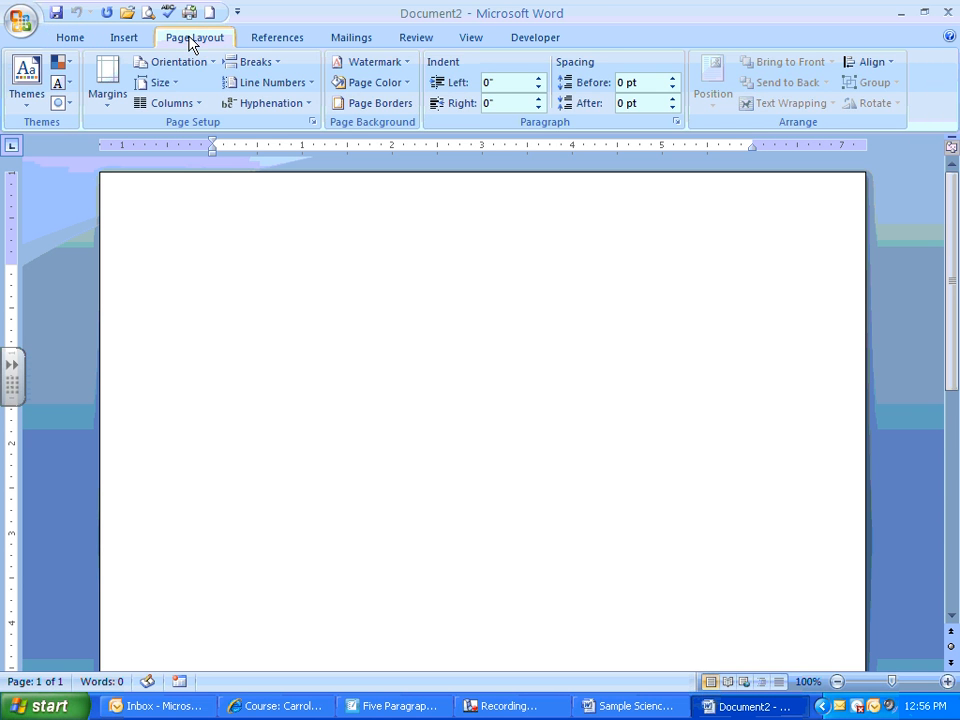
click(110, 86)
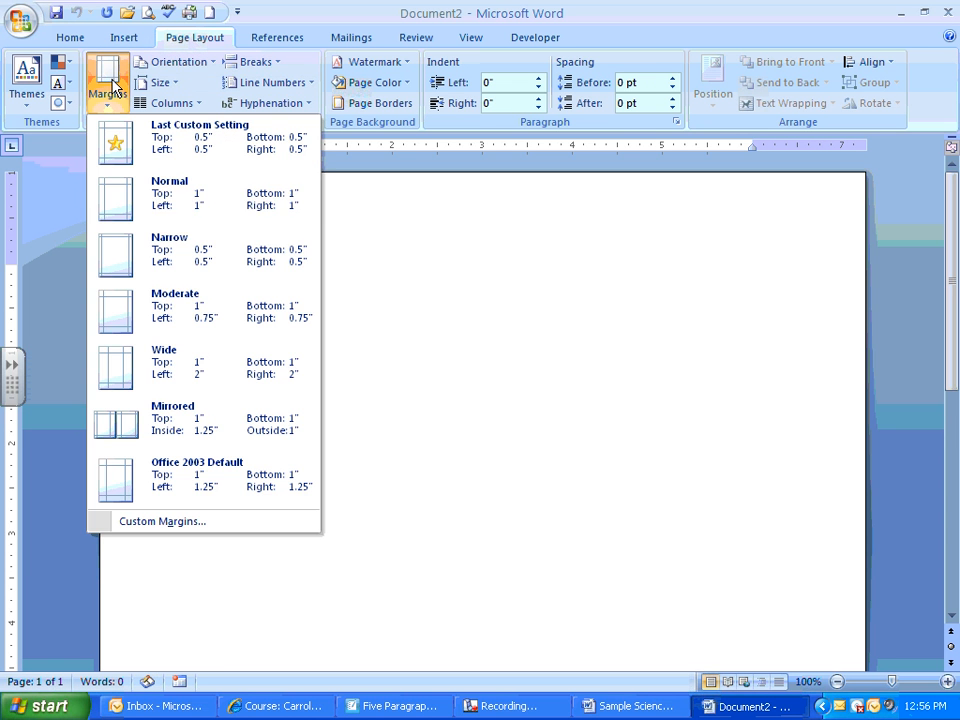
click(174, 200)
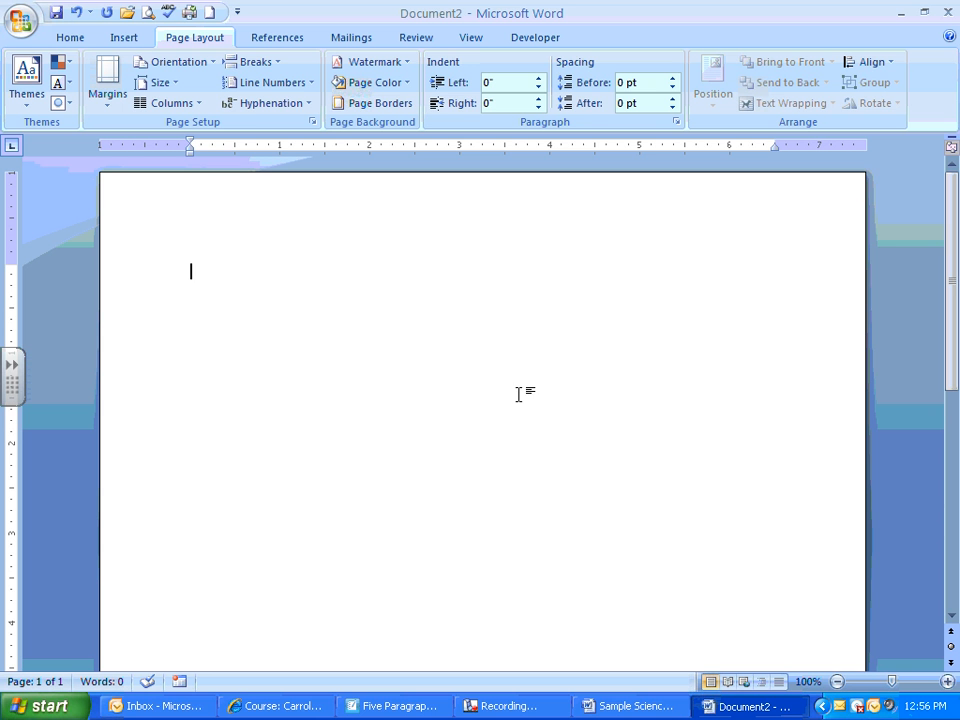
- Set the paragraph line spacing to Double
click(676, 121)
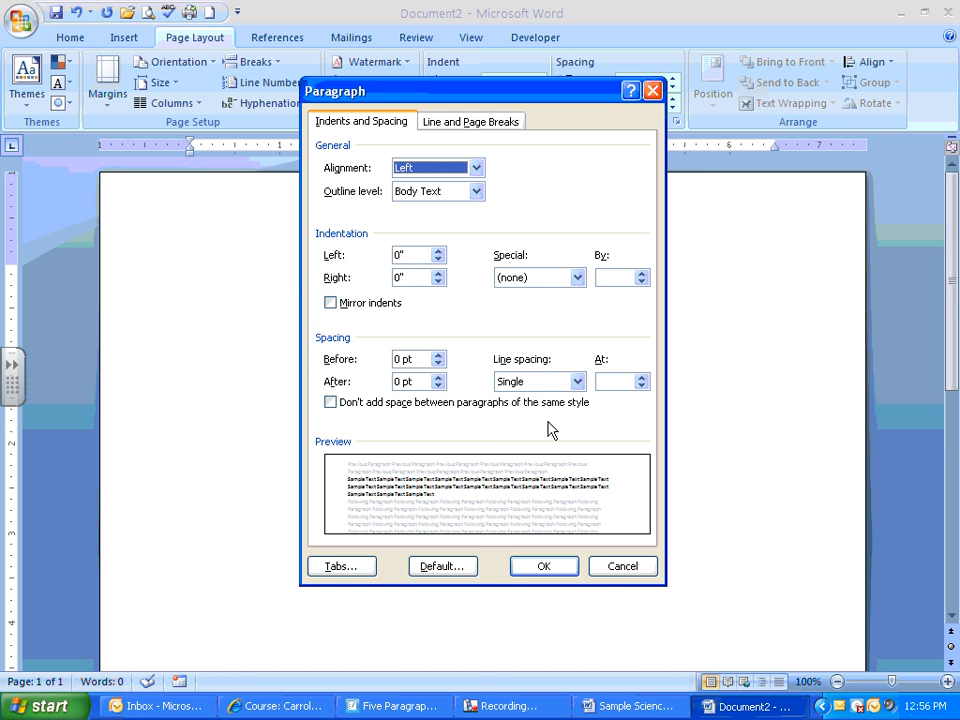
click(538, 384)
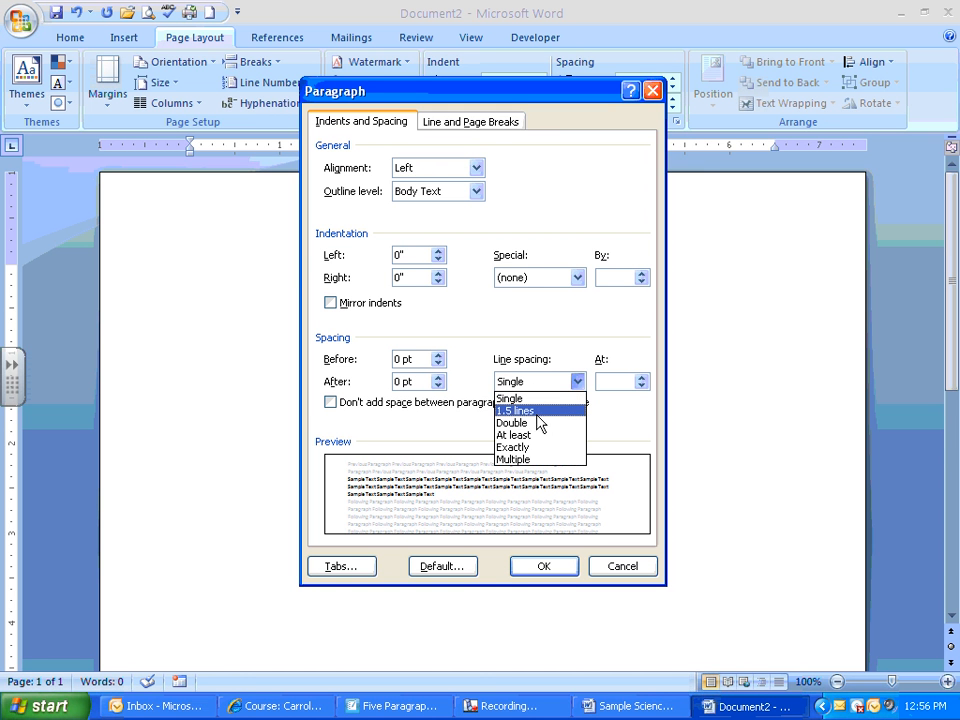
click(532, 424)
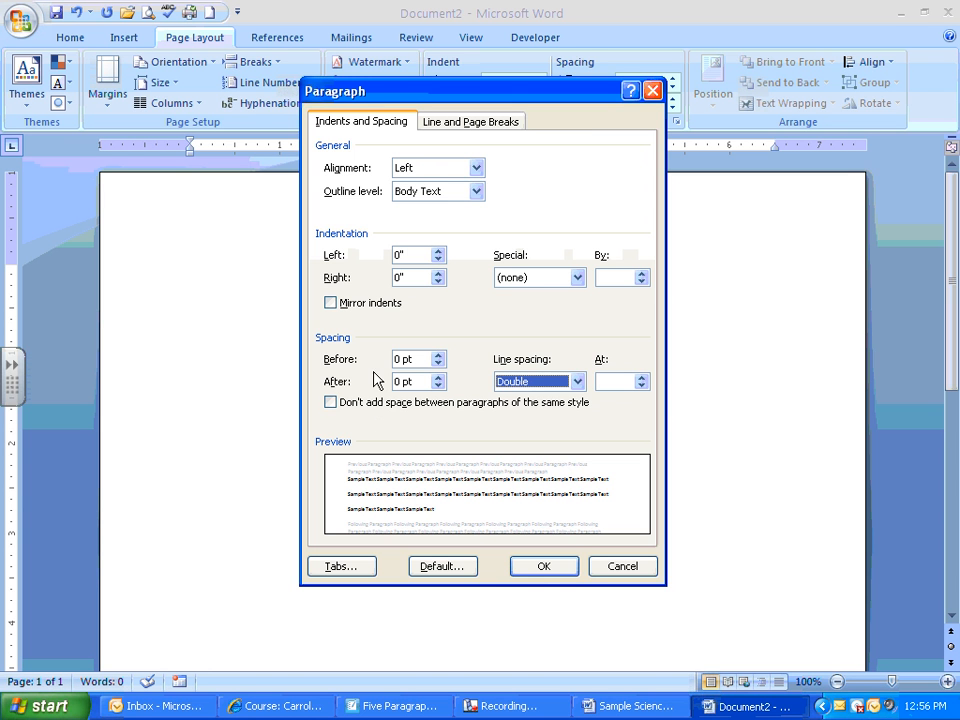
click(540, 567)
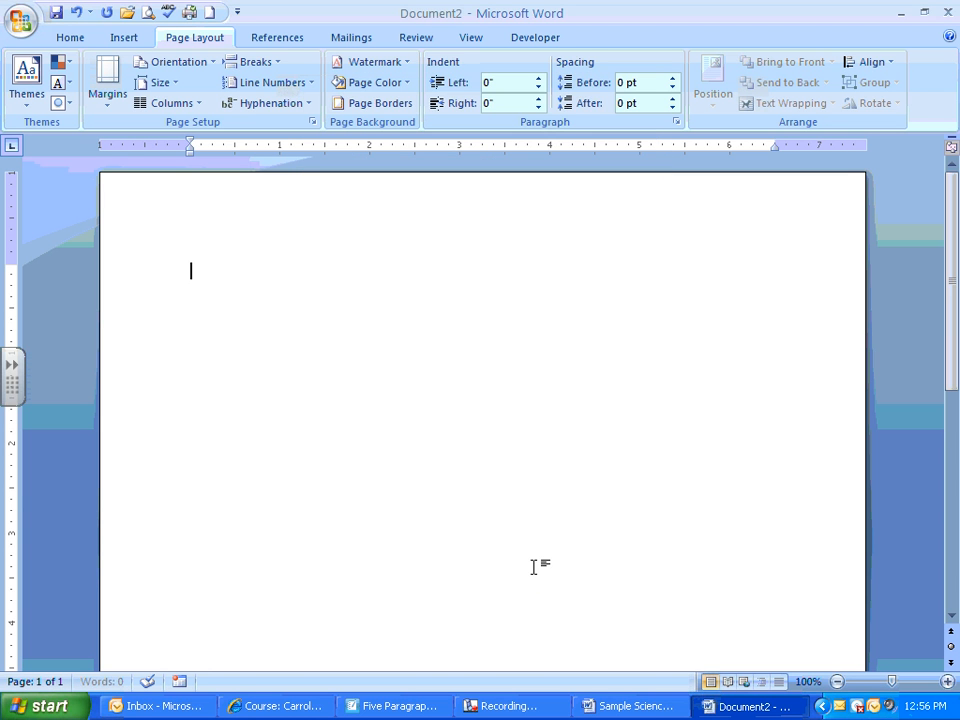
- Set the body font to Times New Roman at size 12
click(72, 40)
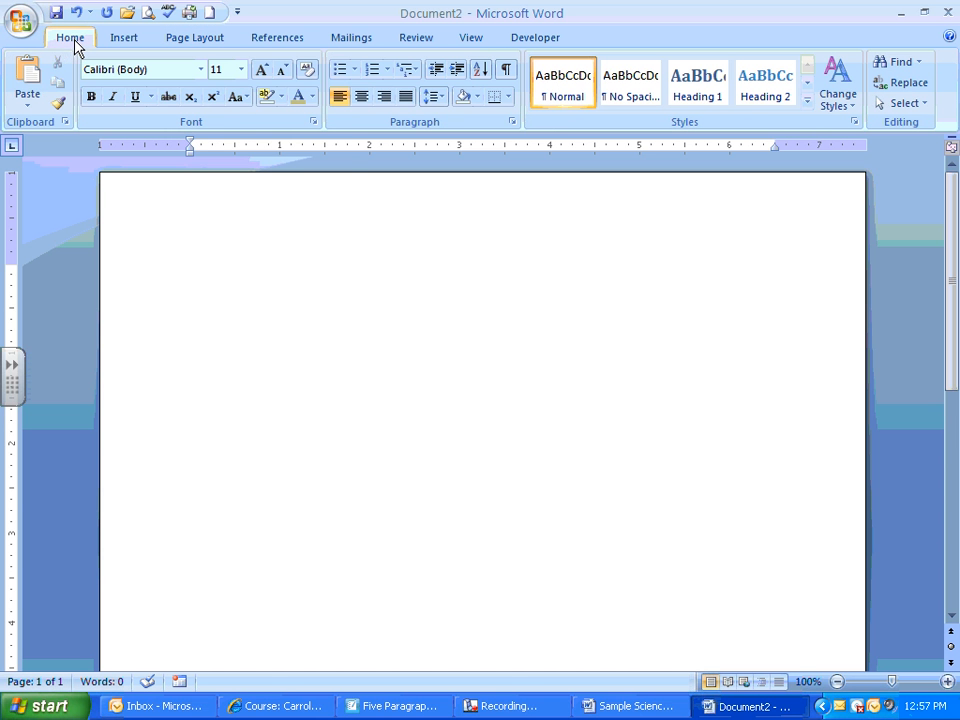
click(200, 72)
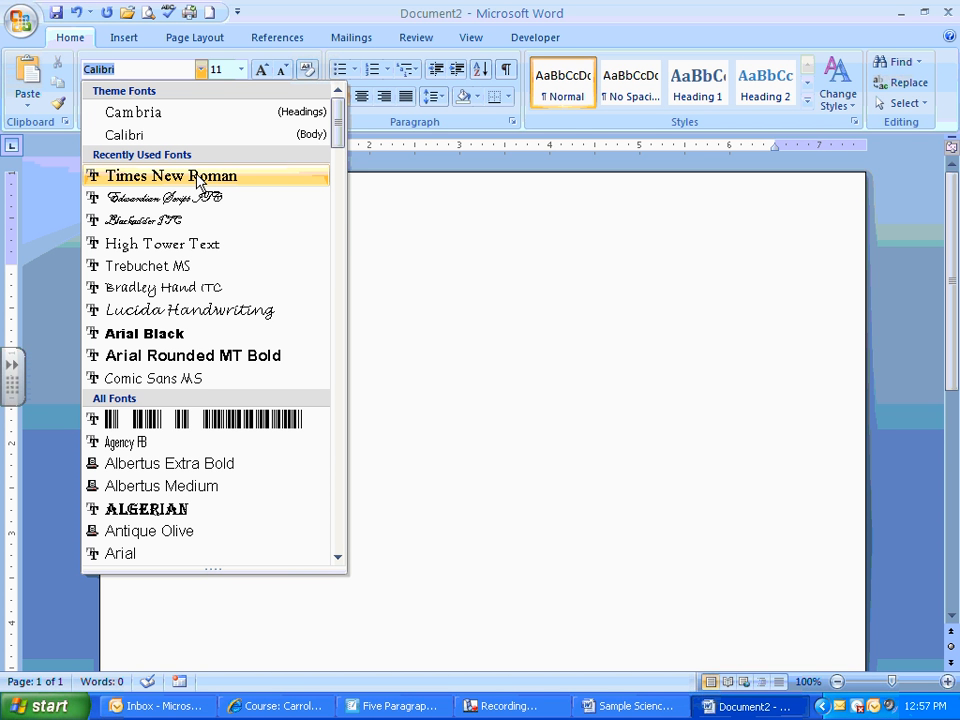
click(197, 180)
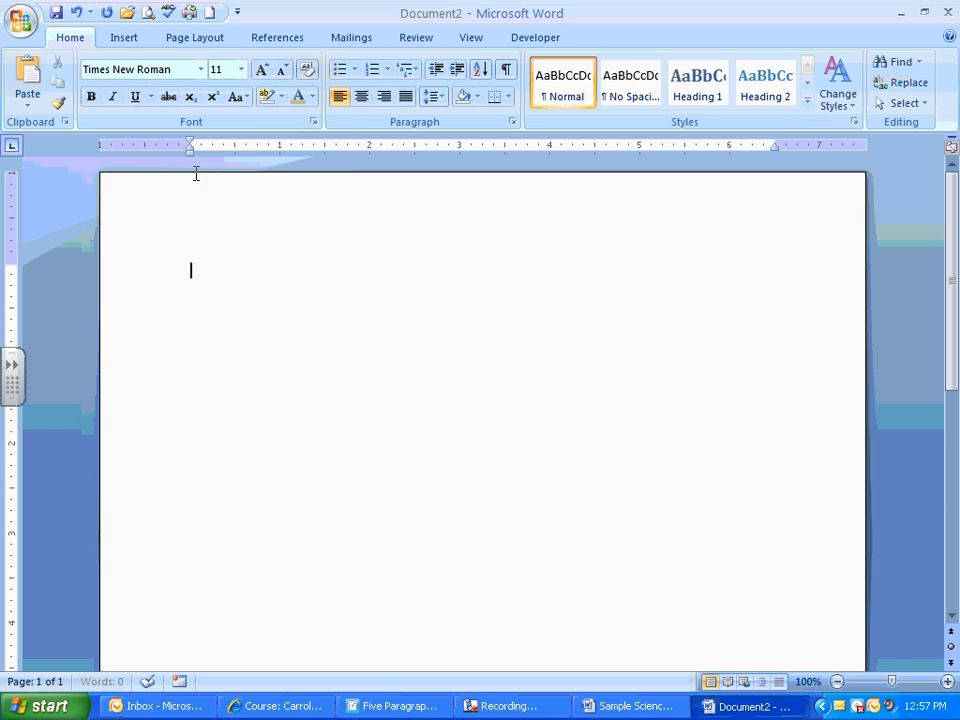
click(241, 69)
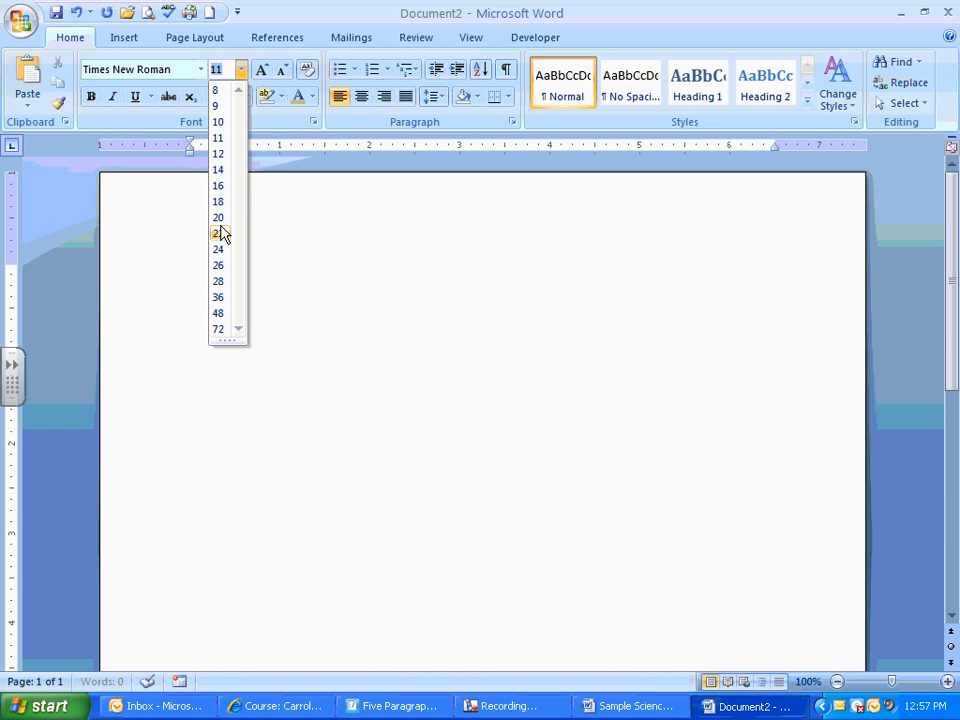
click(219, 154)
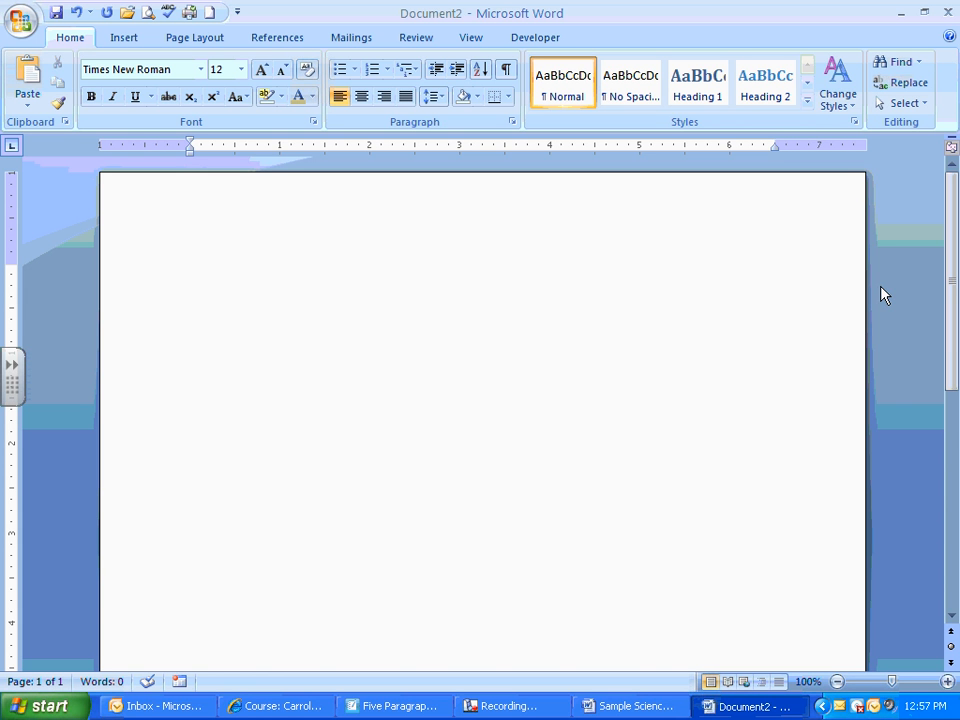
- Enter the heading placeholders "Your Name", "Teacher's Name", "Course" and "Date" on four separate lines
text(Your Name)
key(Return)
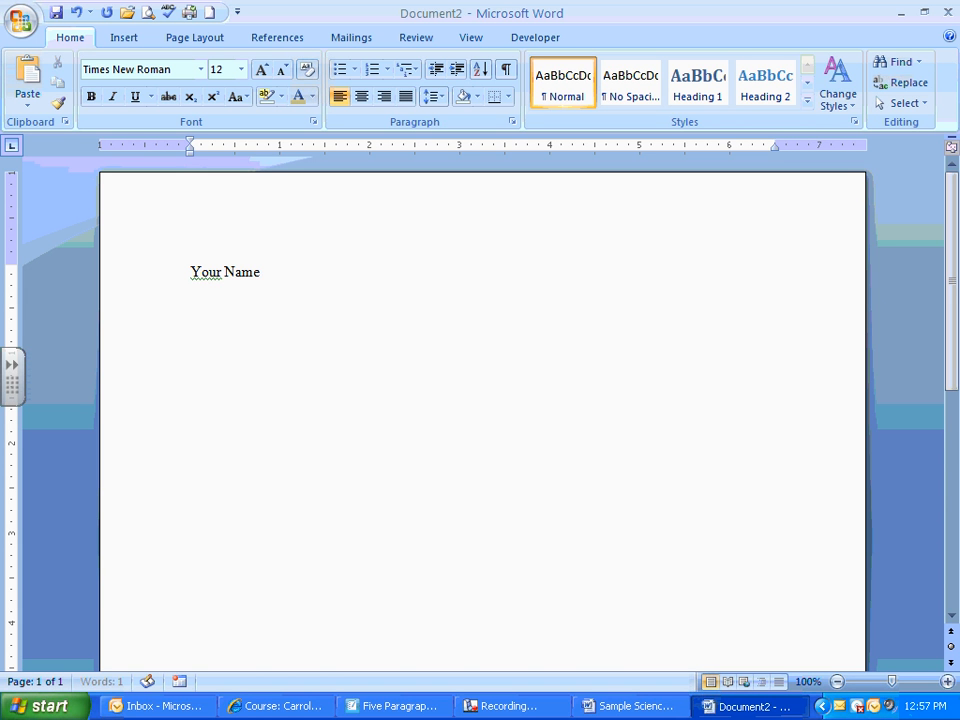
text(Teacher's Name)
key(Return)
text(Course)
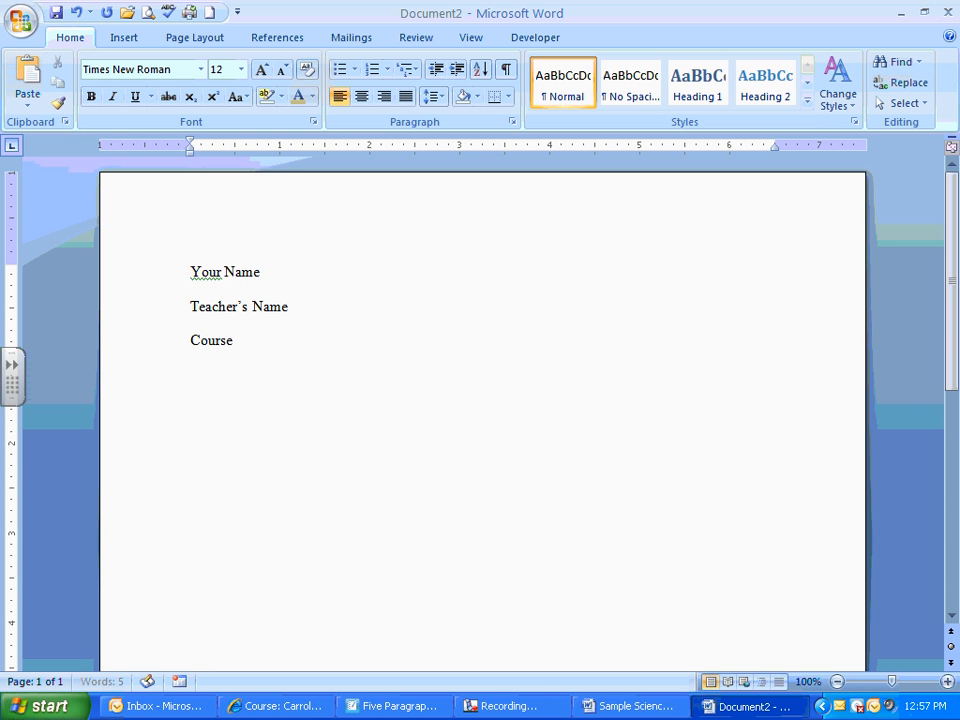
key(Return)
text(Date)
- Replace the "Date" placeholder in the heading with "17 March 2010"
key(BackSpace)
key(BackSpace)
key(BackSpace)
key(BackSpace)
text(17 March 2010)
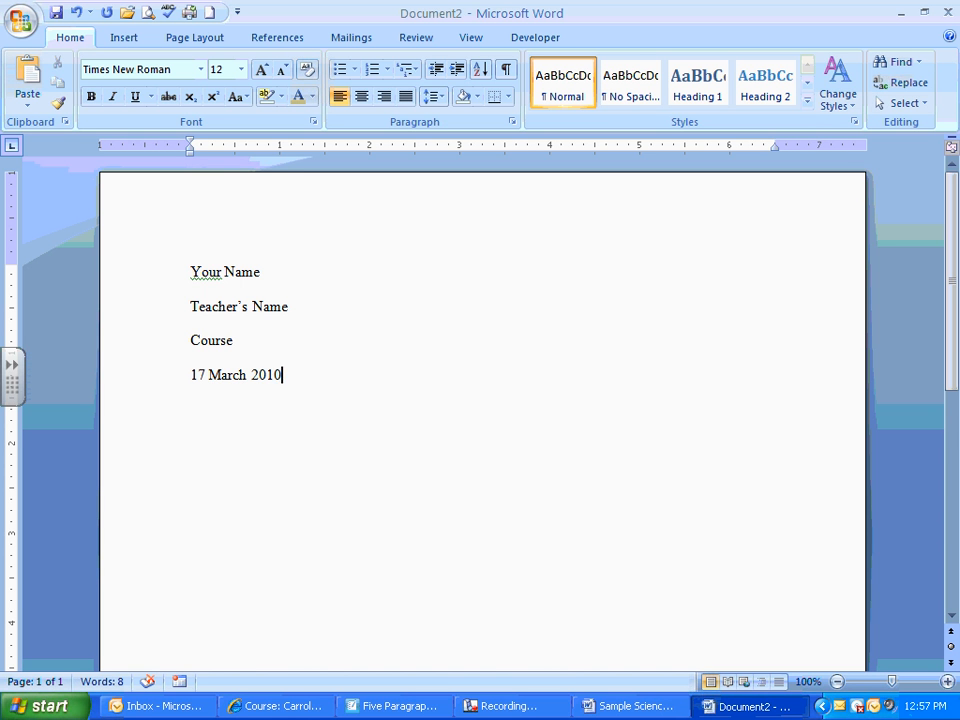
- Add the centered title "Insightful Title" on a new line below the date
key(Return)
click(362, 100)
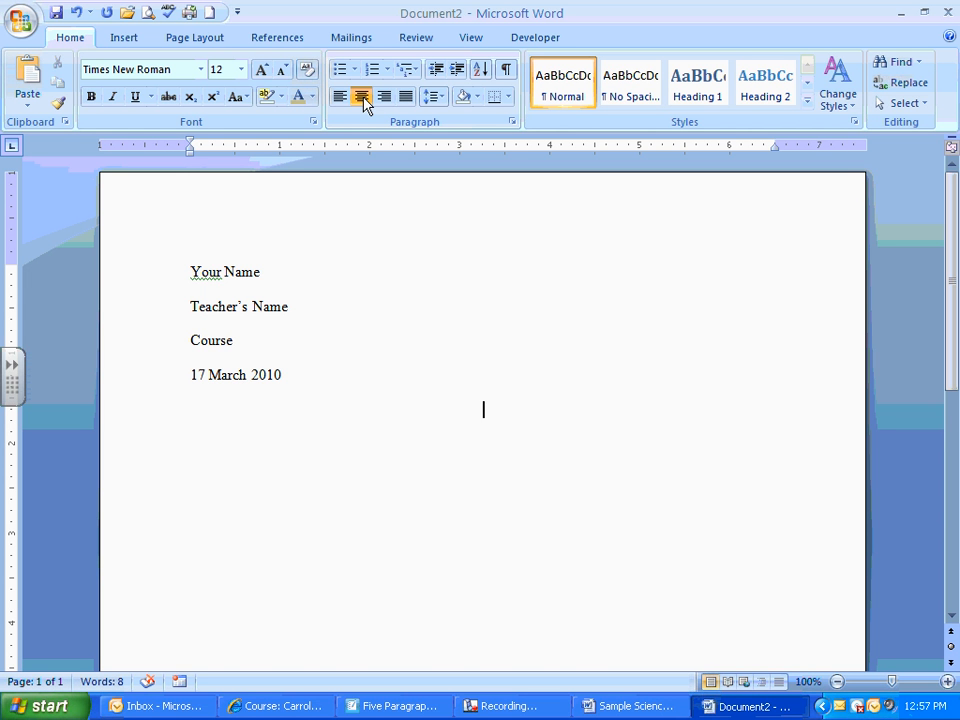
text(Insightful Title)
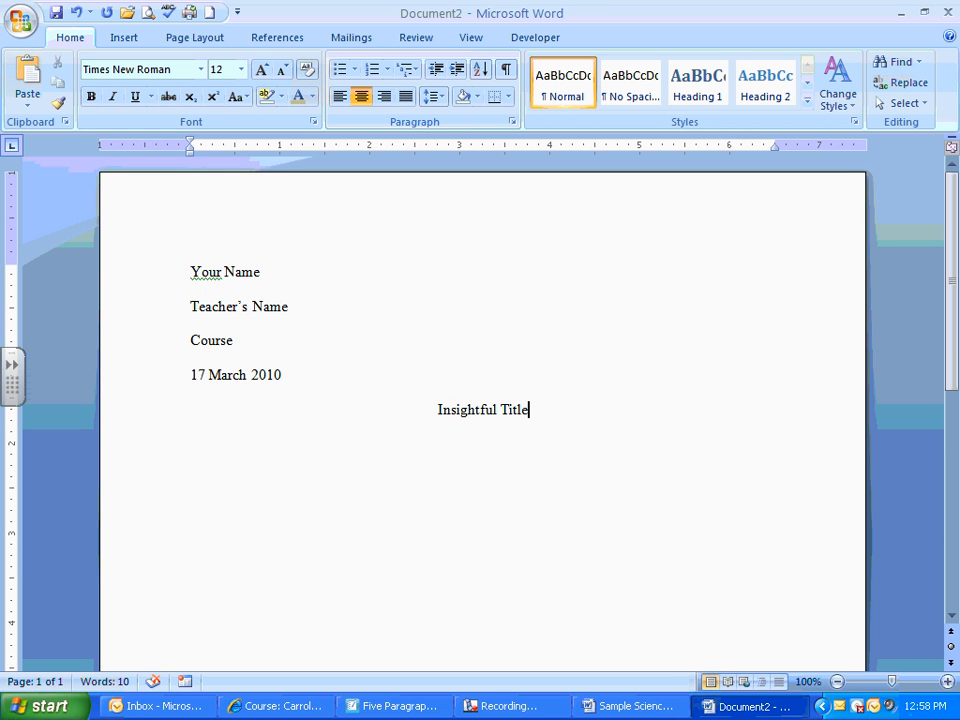
- Start a left-aligned paragraph below the title with an indented first line reading "Begin you paragraph."
key(Return)
click(341, 98)
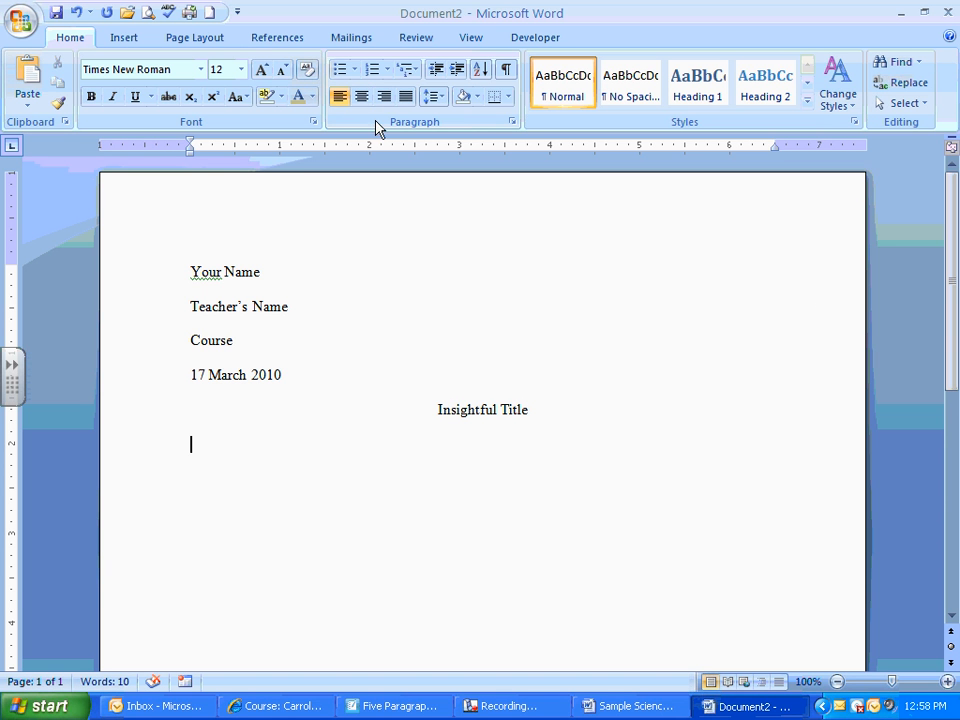
key(Tab)
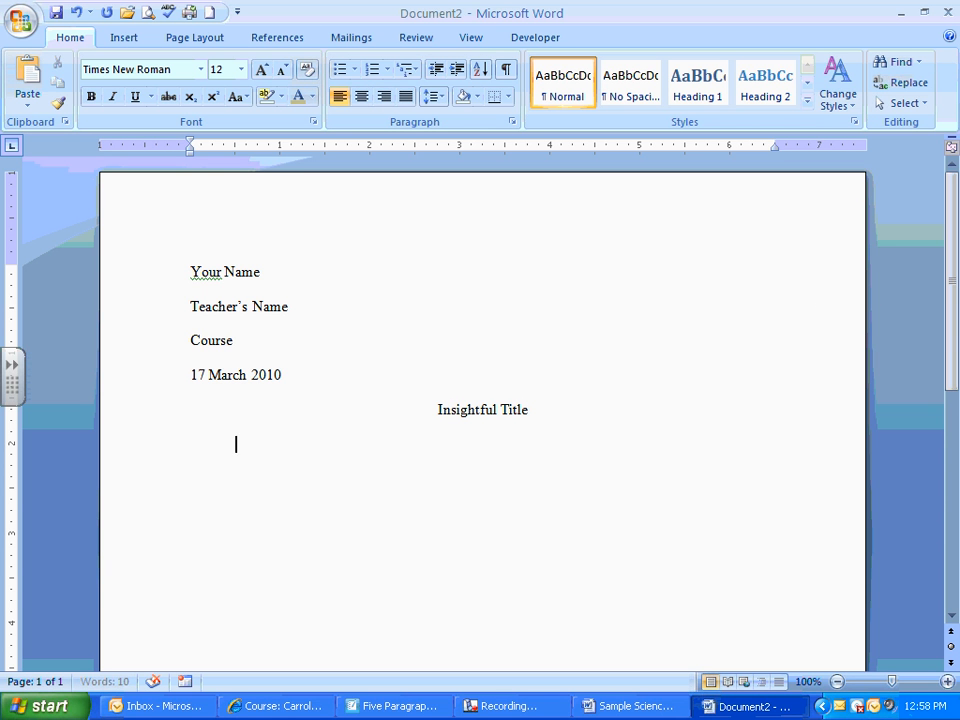
text(Begin)
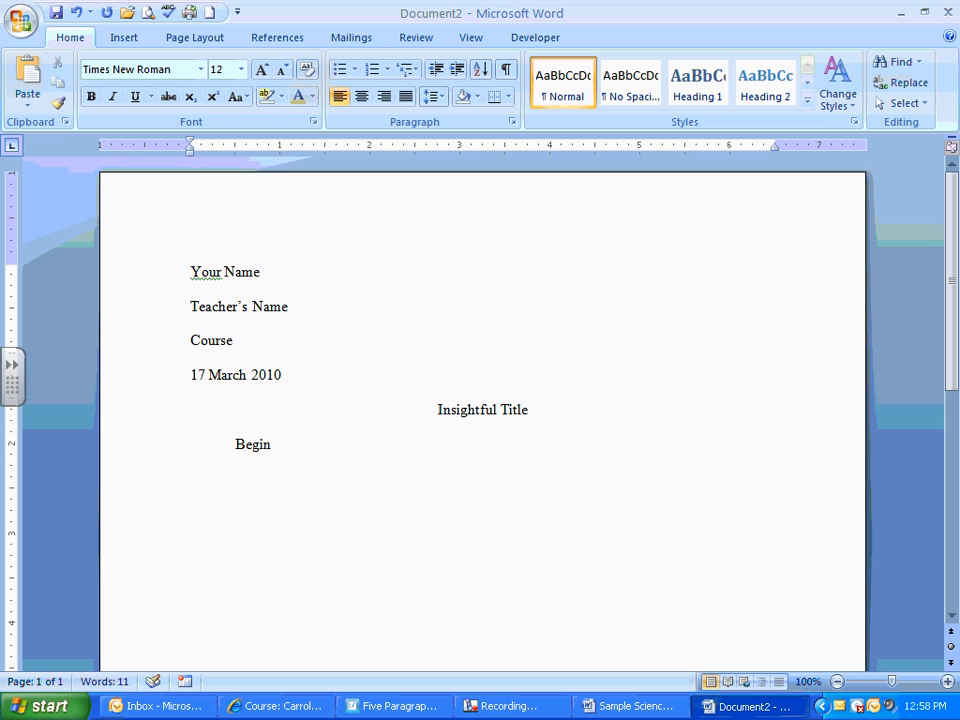
text( you parag)
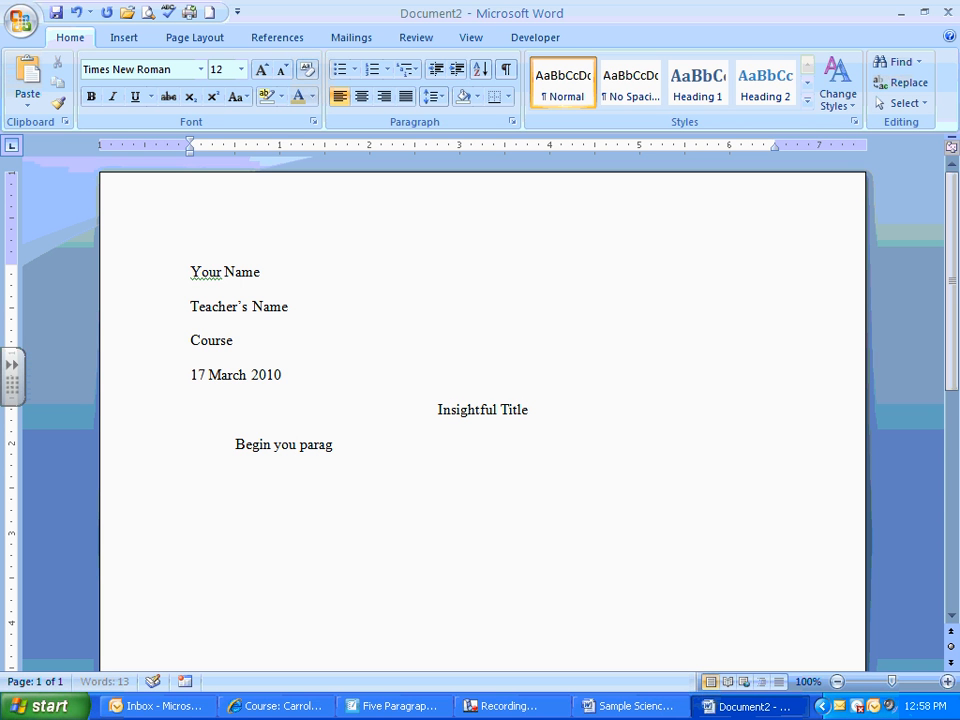
text(raph.)
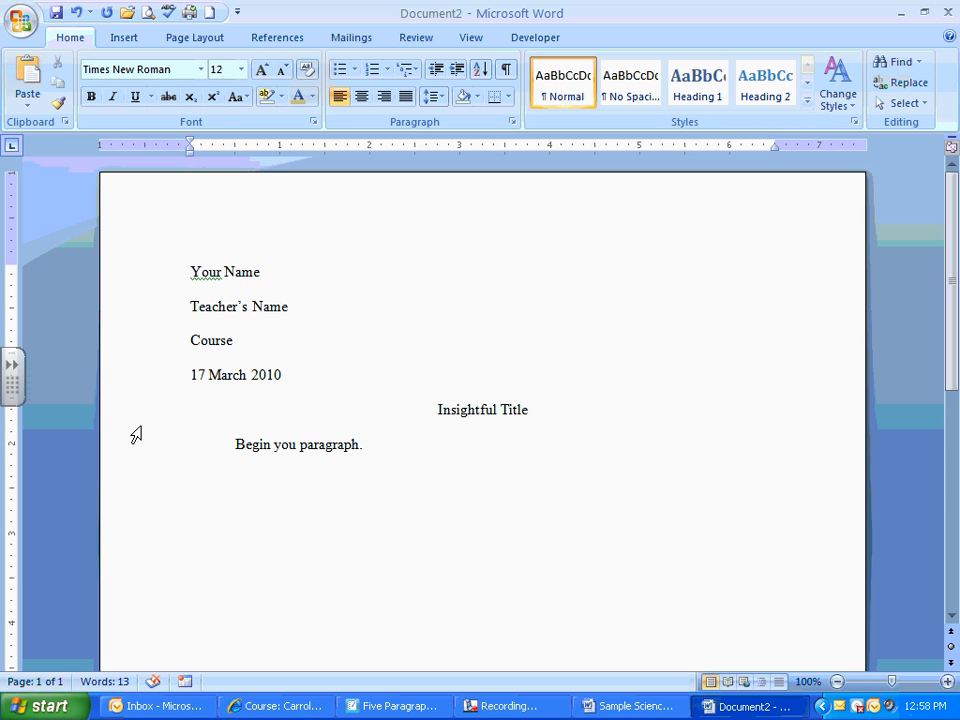
- Insert a Plain Number 3 page number in the page header and put "Last Name" in front of it
double_click(273, 212)
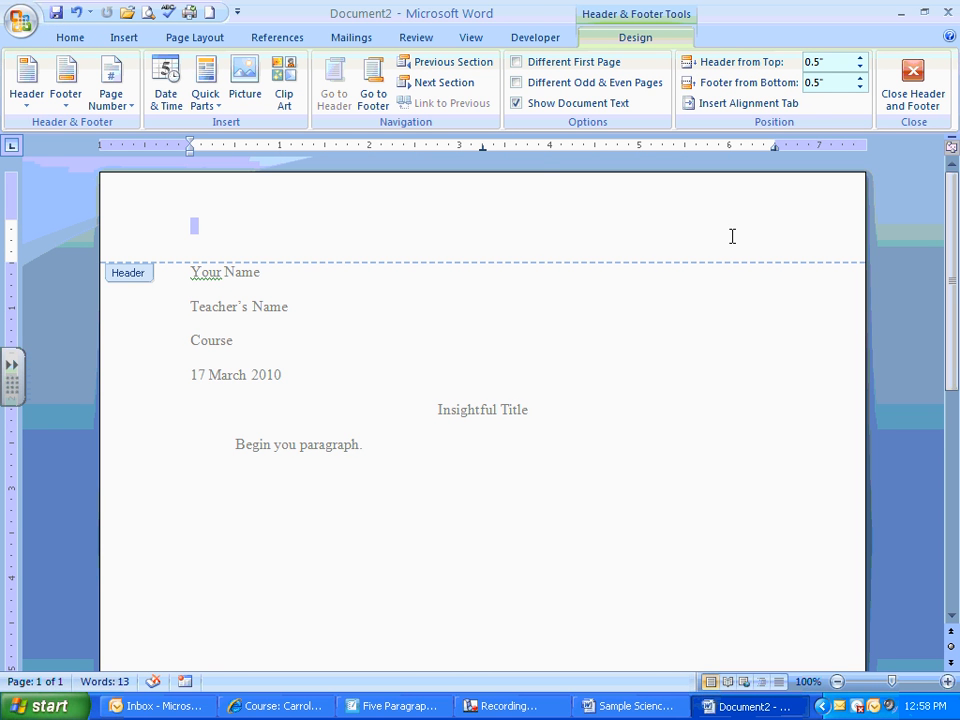
click(128, 110)
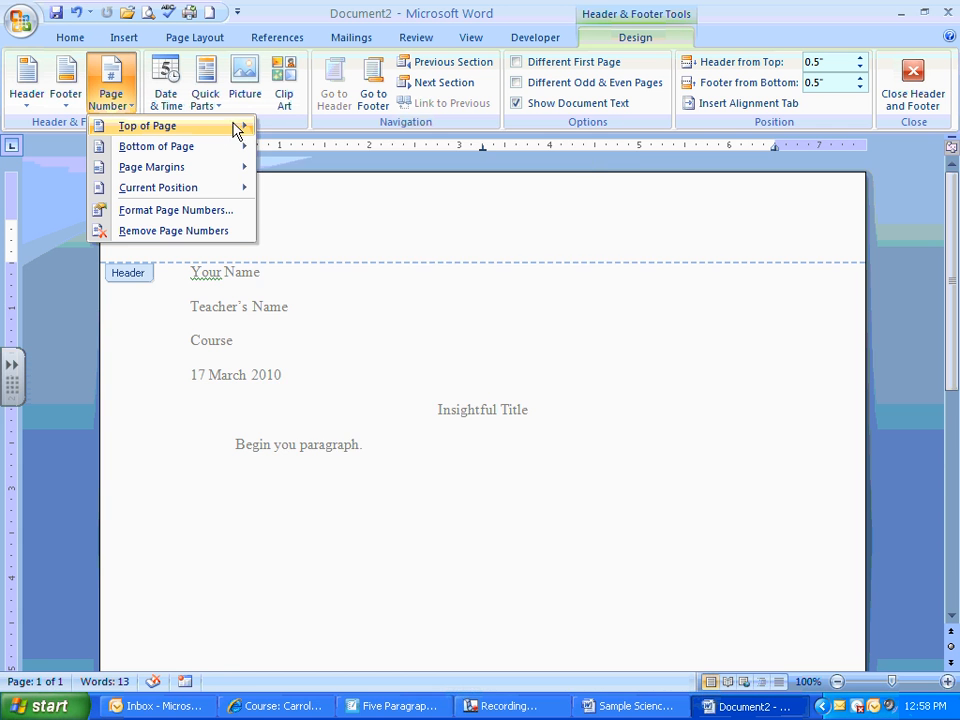
mouse_move(237, 130)
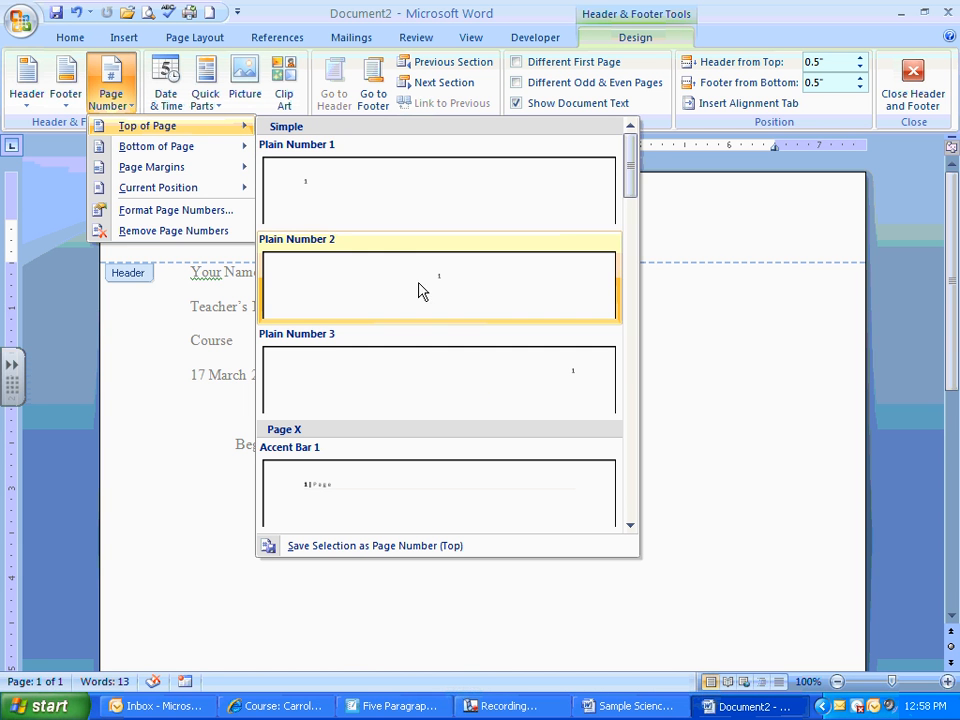
click(575, 382)
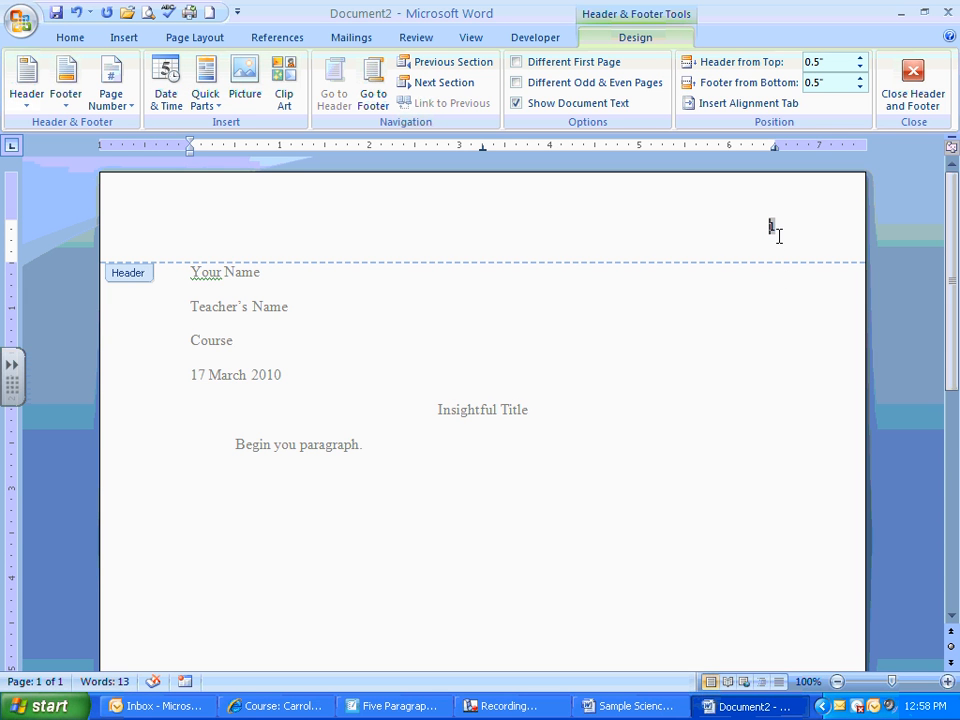
text(Last Name)
key(Home)
- Format the whole header text as Times New Roman size 12 and return to the document body
drag(790, 227, 677, 223)
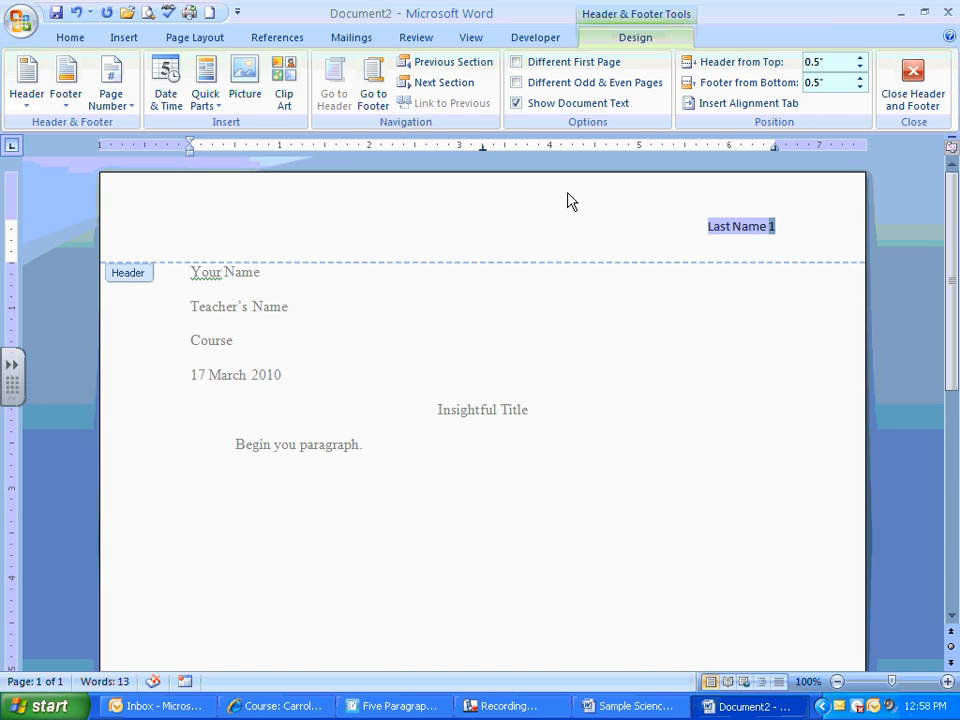
click(69, 37)
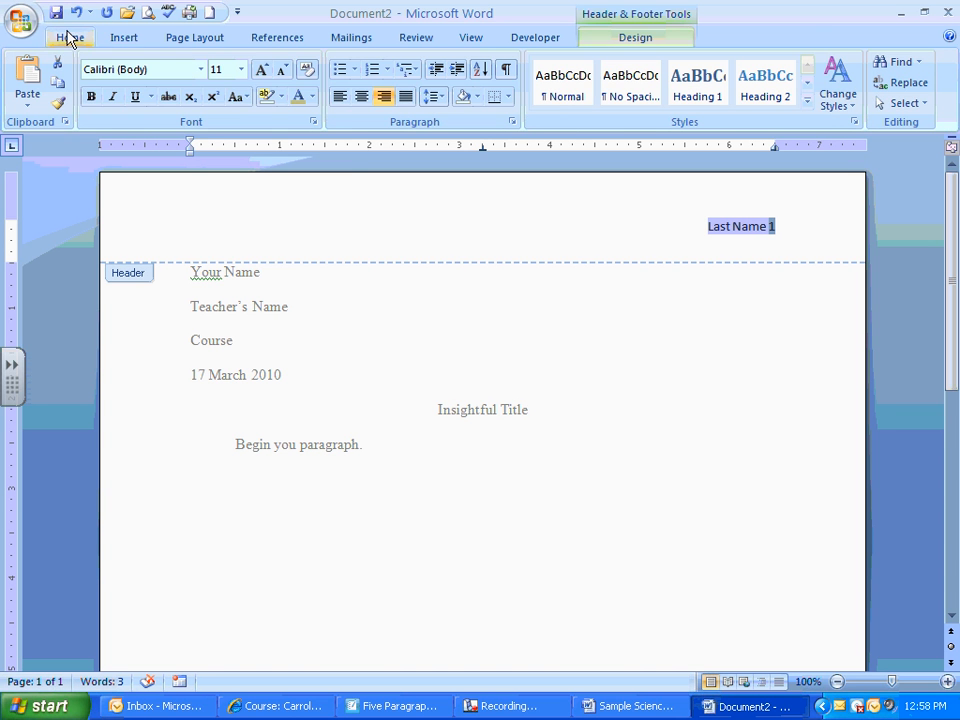
click(201, 69)
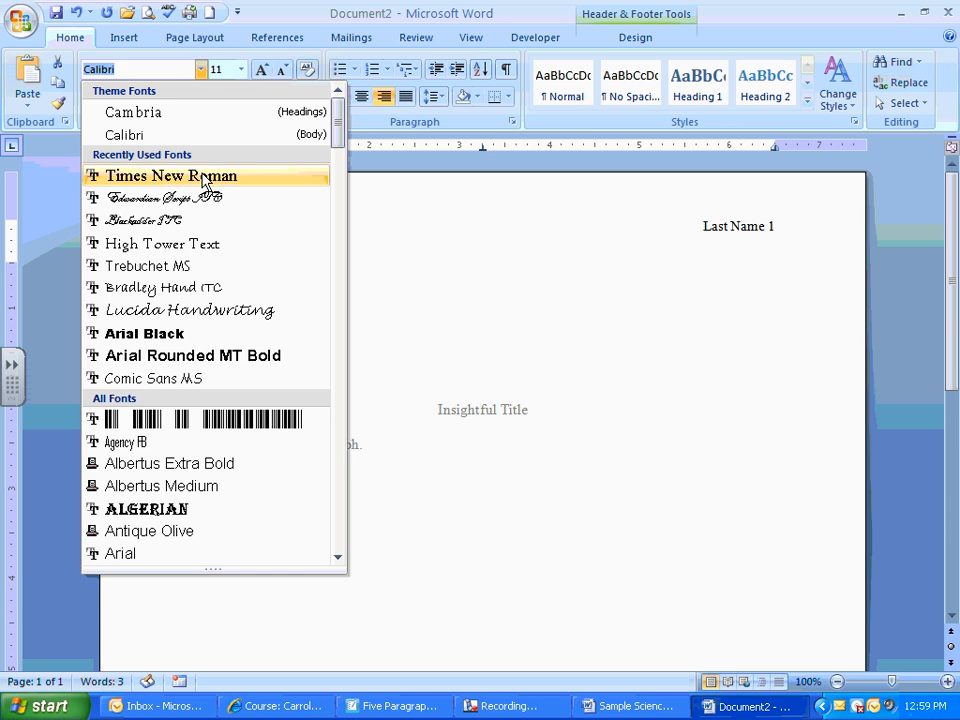
click(159, 176)
click(241, 69)
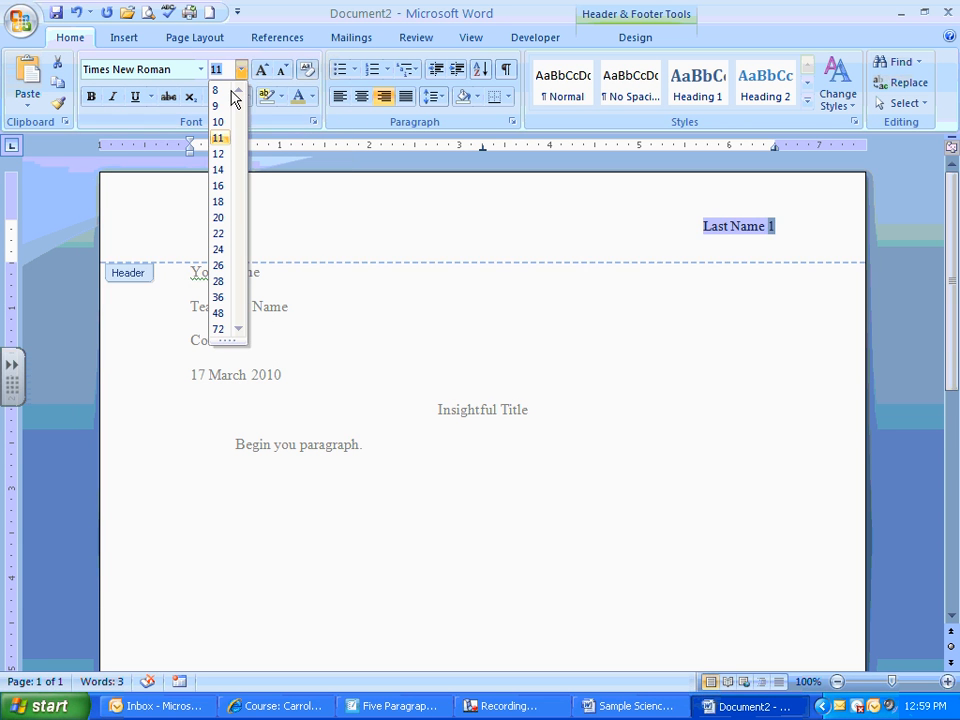
click(220, 155)
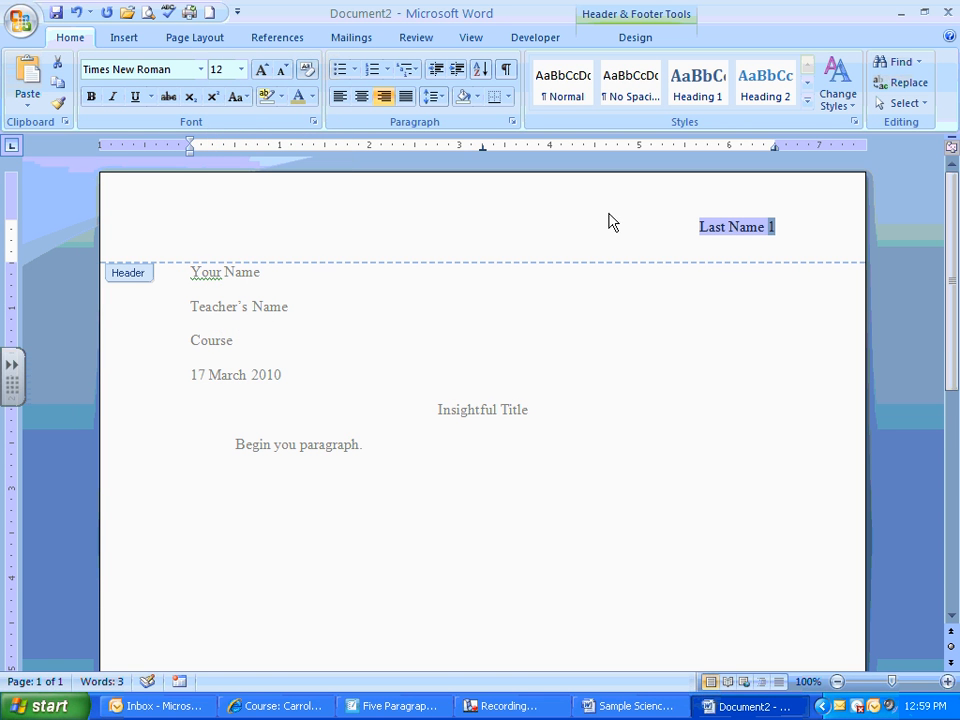
double_click(465, 323)
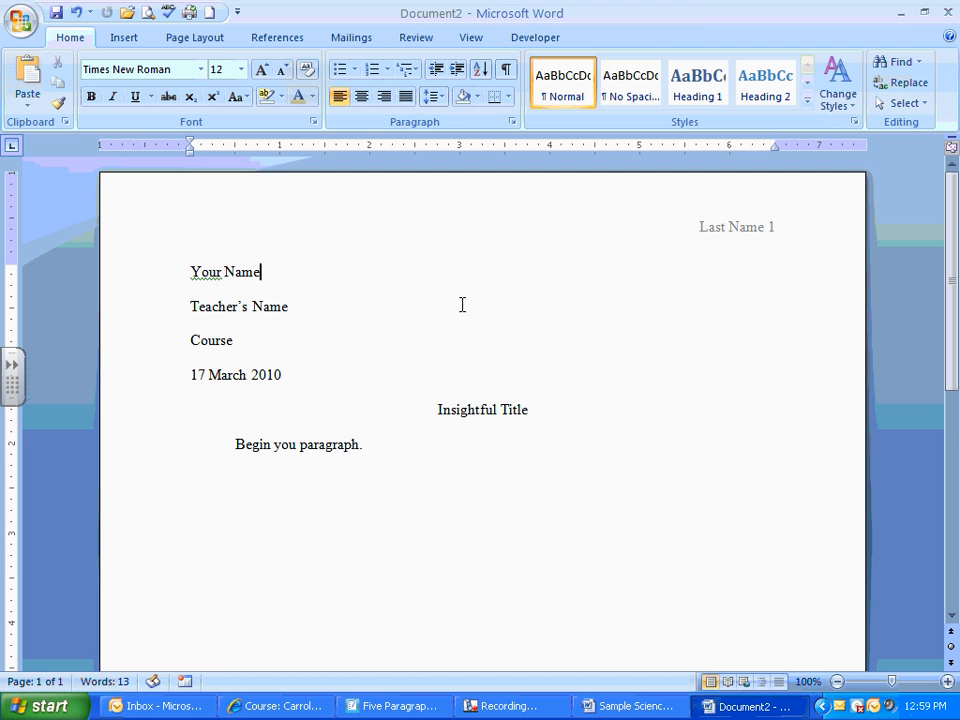